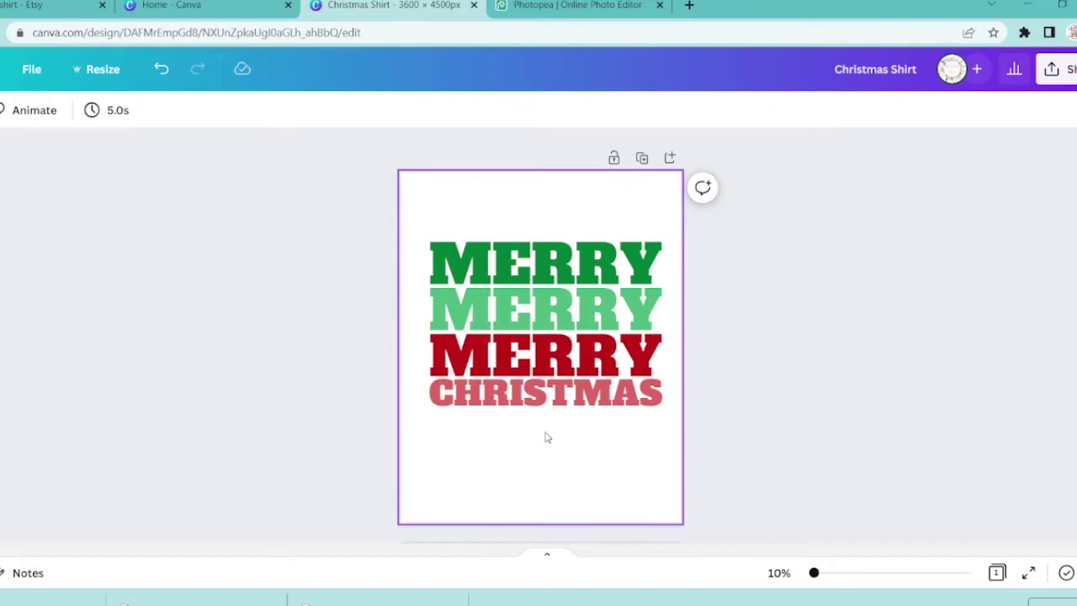
- Lower the CHRISTMAS line slightly along the centre guide so it sits beneath the third MERRY
left_click(528, 407)
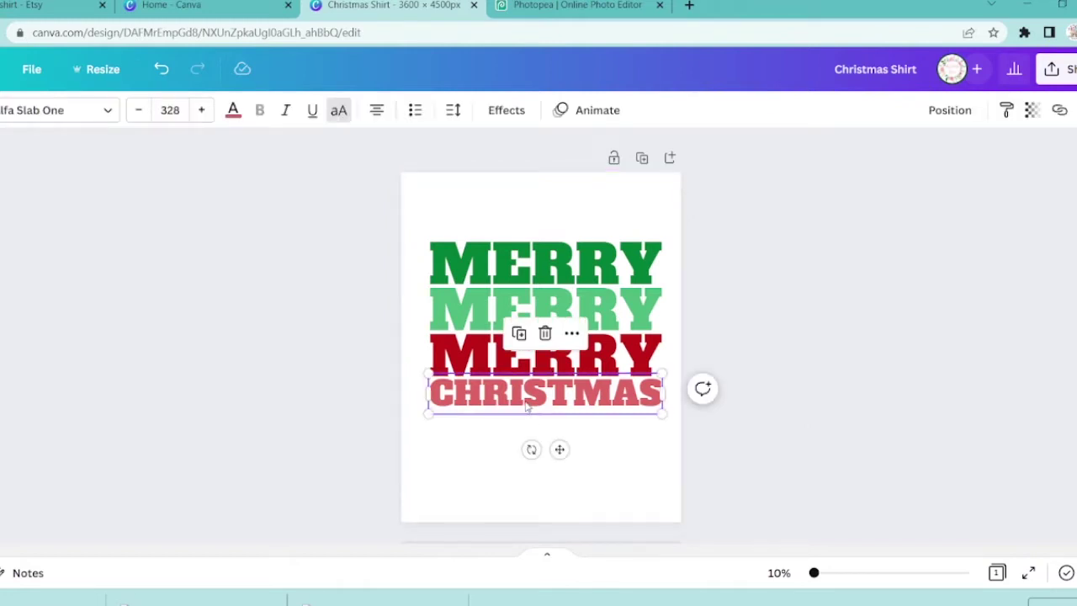
left_click_drag(528, 406, 529, 411)
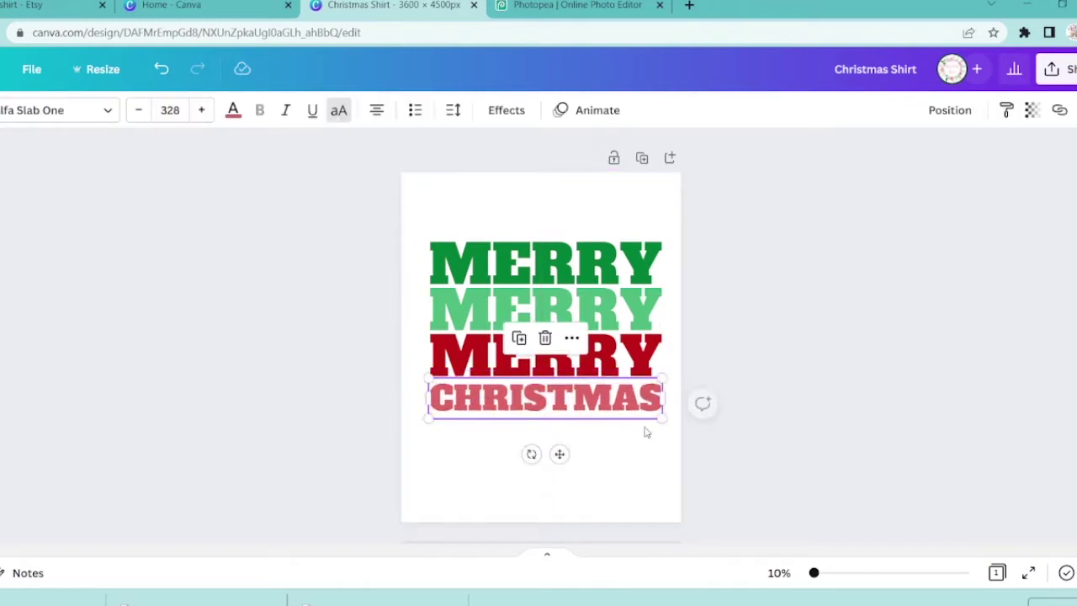
left_click(804, 523)
left_click_drag(814, 573, 840, 573)
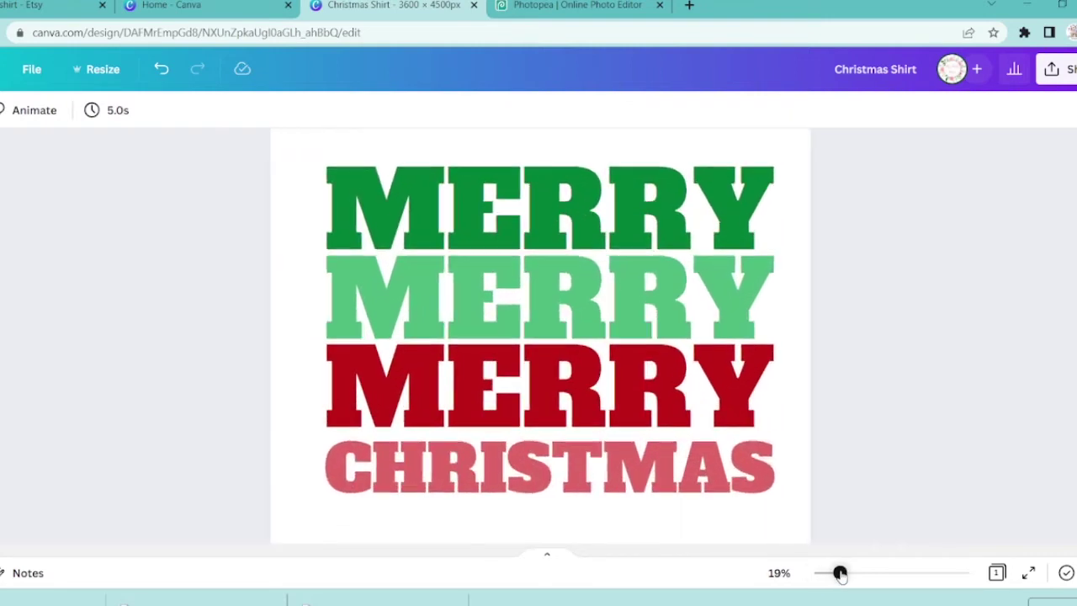
left_click(740, 467)
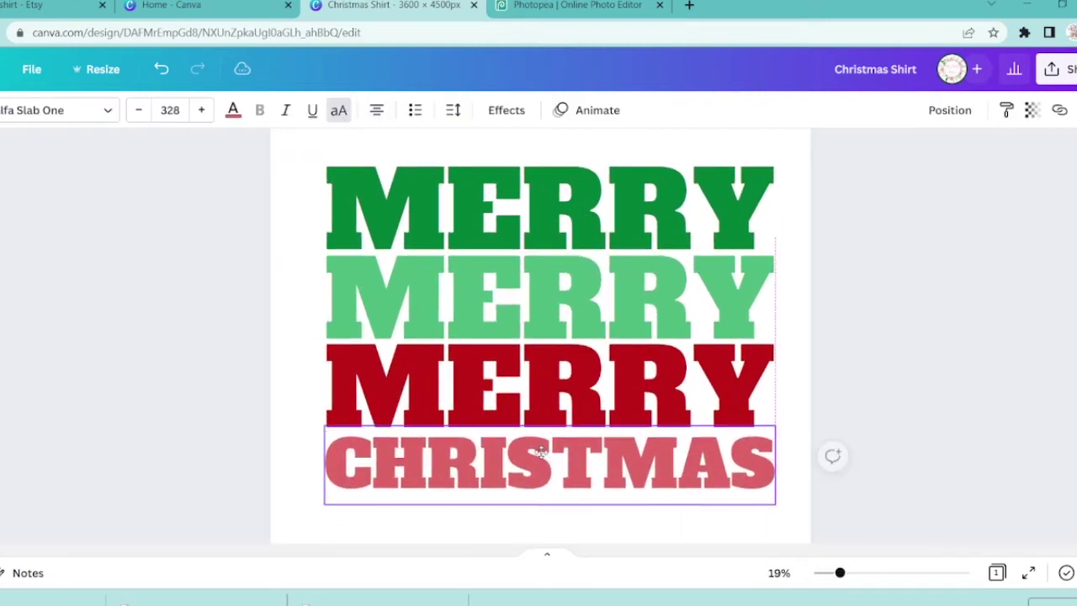
left_click(859, 480)
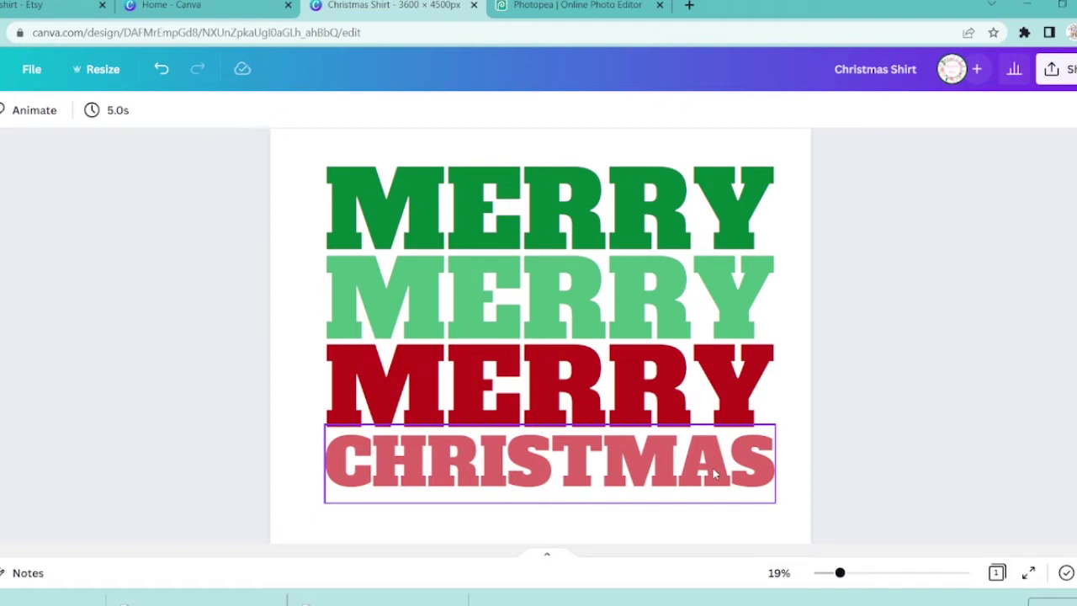
left_click(835, 576)
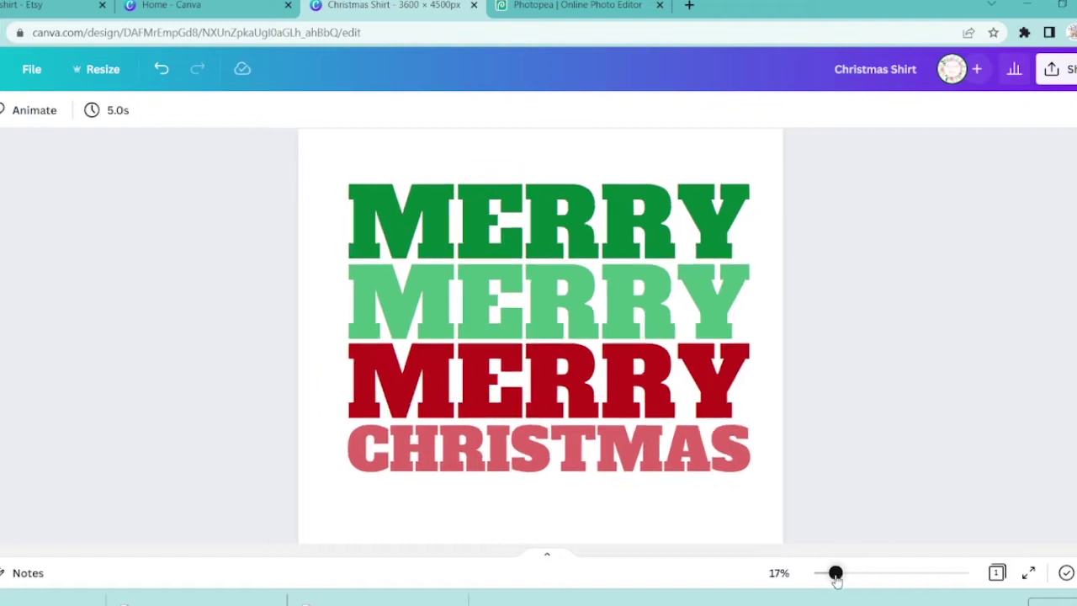
left_click_drag(836, 577, 827, 578)
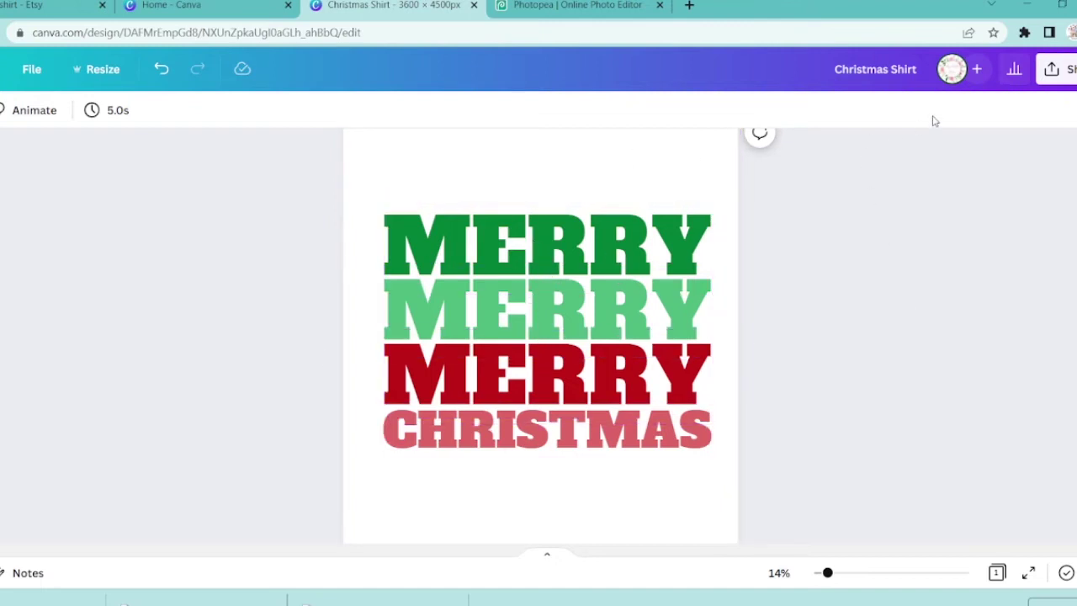
- Download the design as a 3,600 × 4,500 px PNG with a transparent background
left_click(1062, 77)
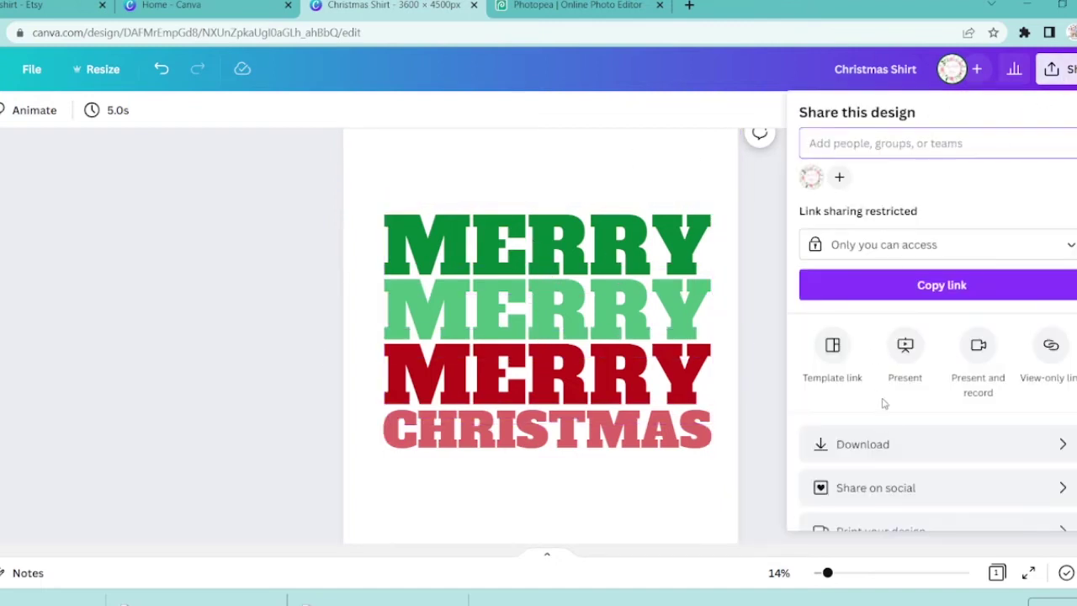
left_click(882, 443)
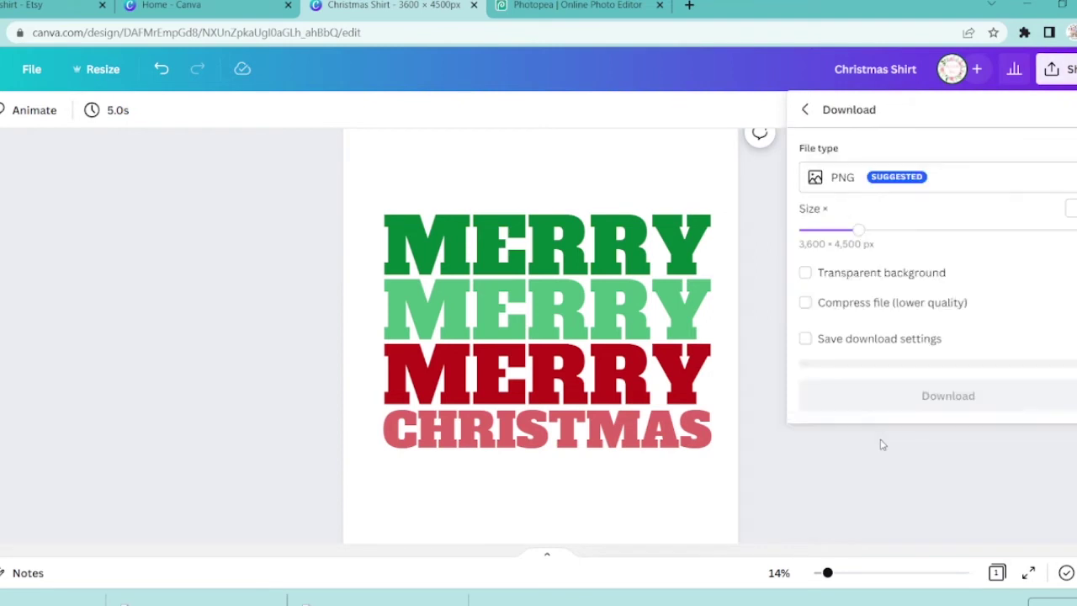
left_click(807, 275)
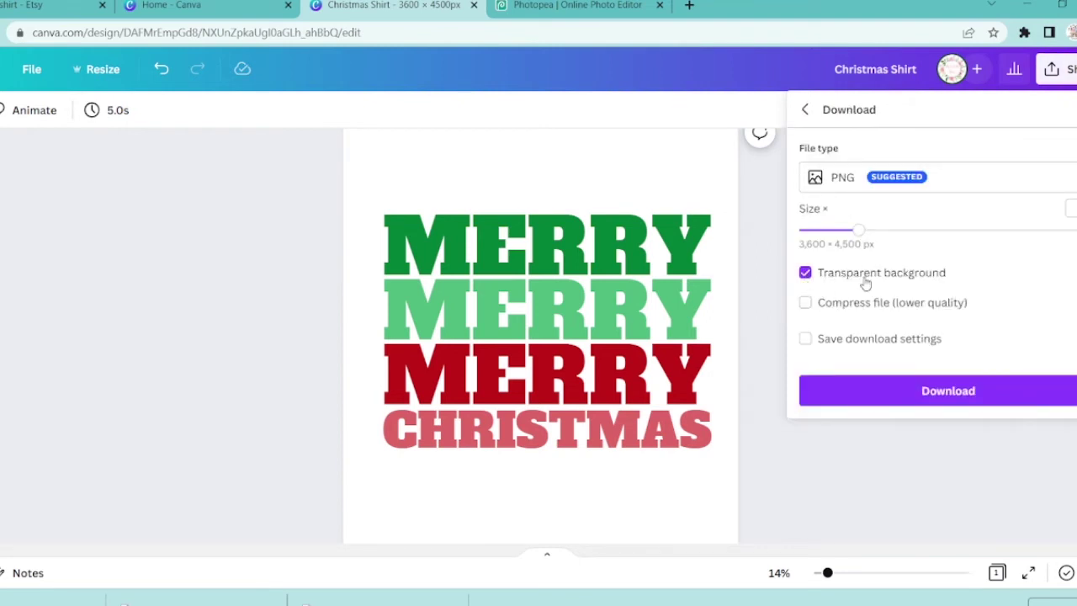
left_click(943, 395)
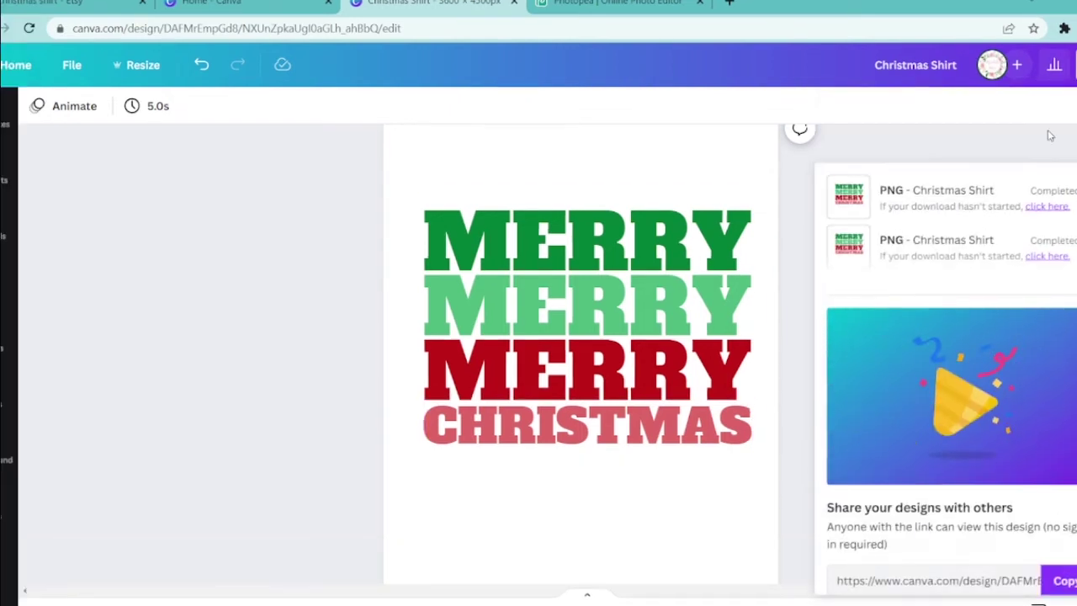
left_click(419, 185)
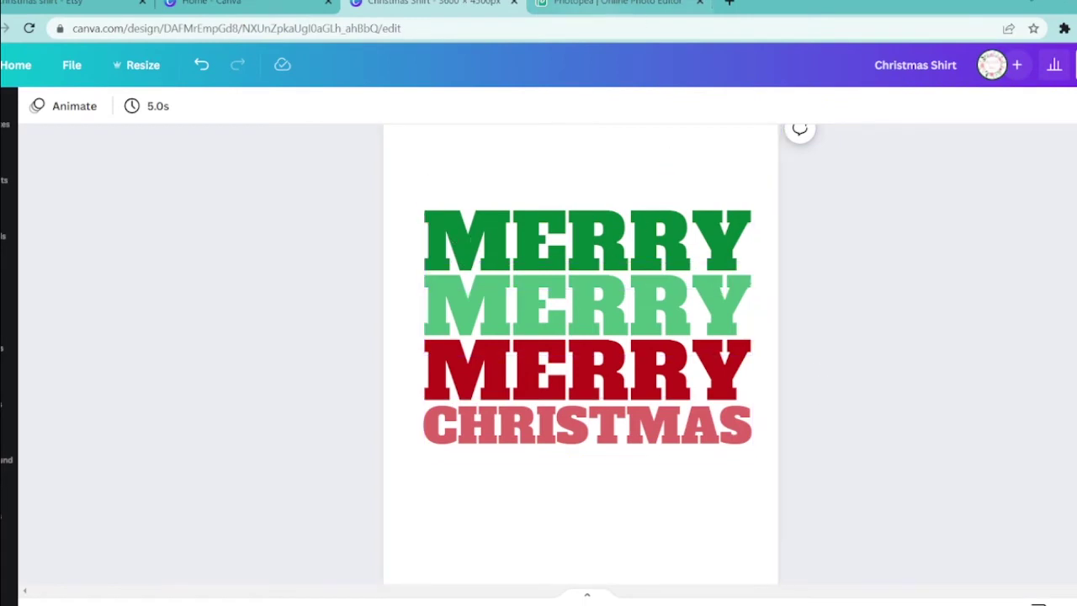
- Open the downloaded Christmas Shirt PNG in Photopea and select its Background layer
left_click(619, 3)
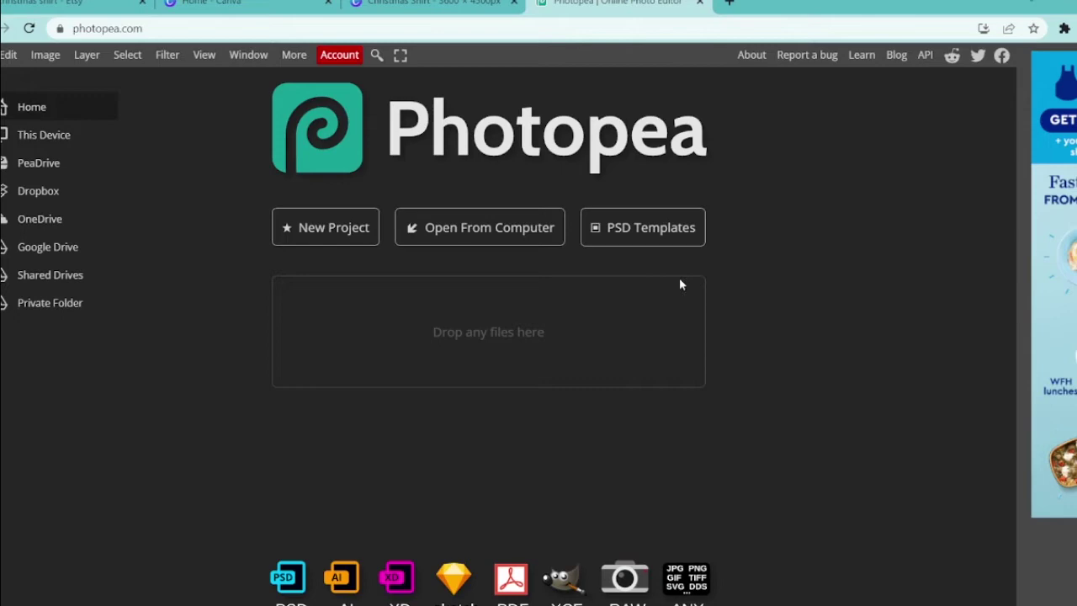
left_click(476, 241)
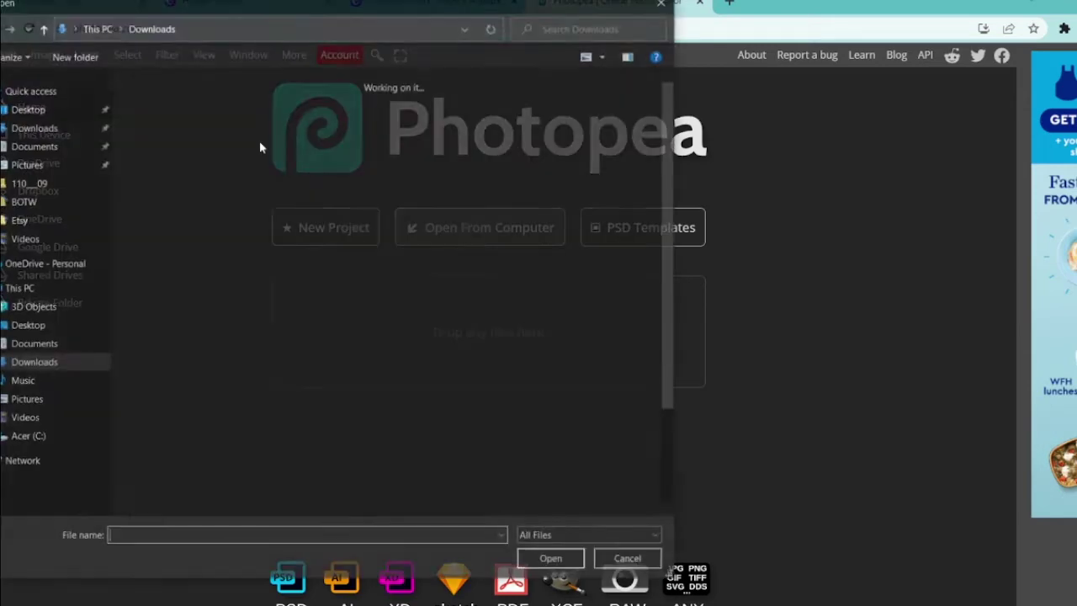
double_click(182, 143)
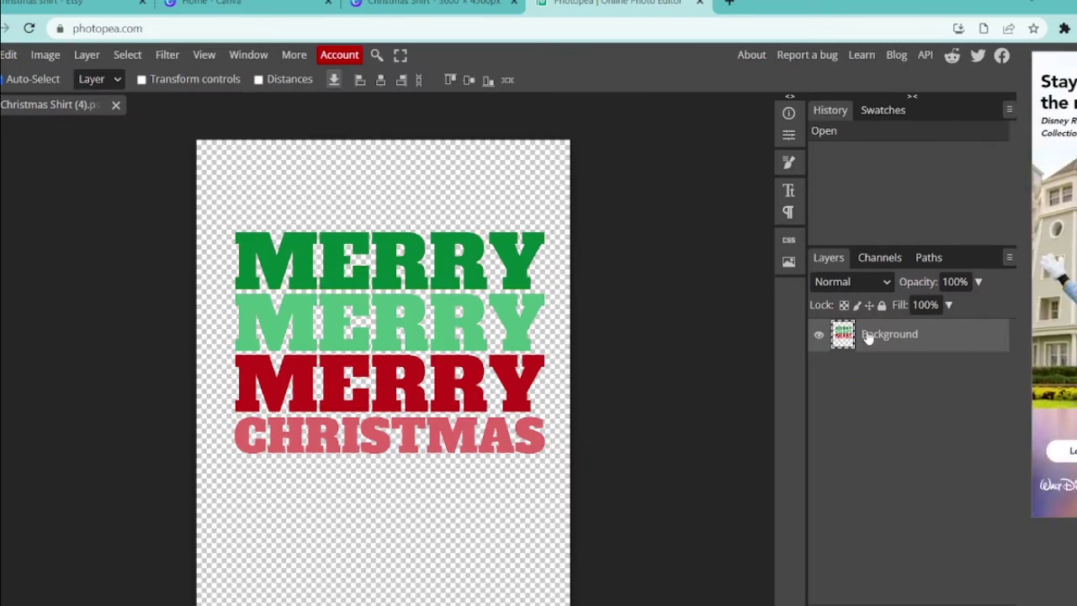
left_click(675, 229)
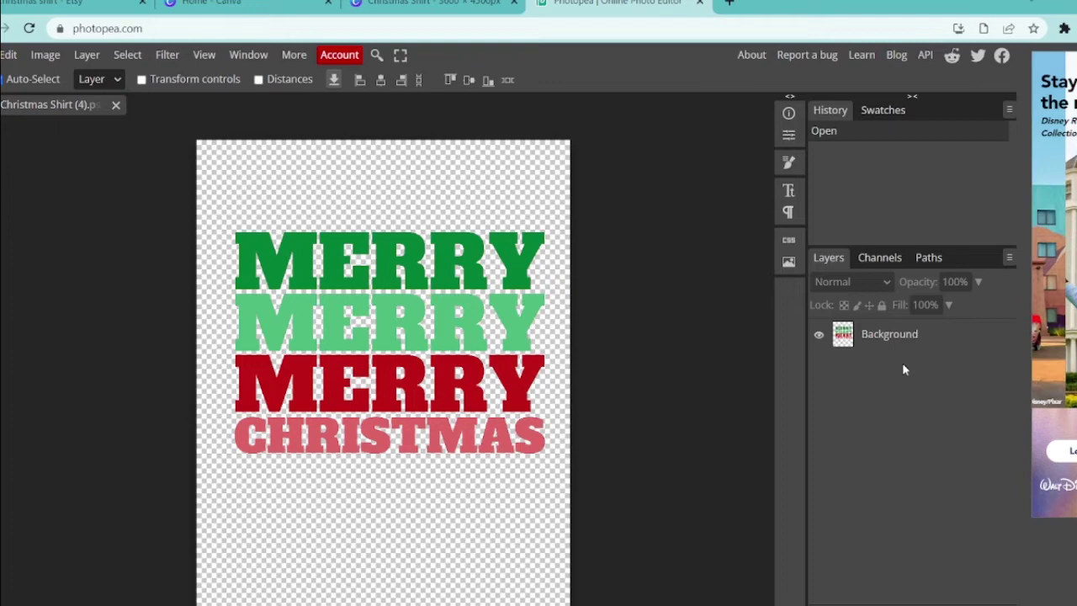
left_click(894, 341)
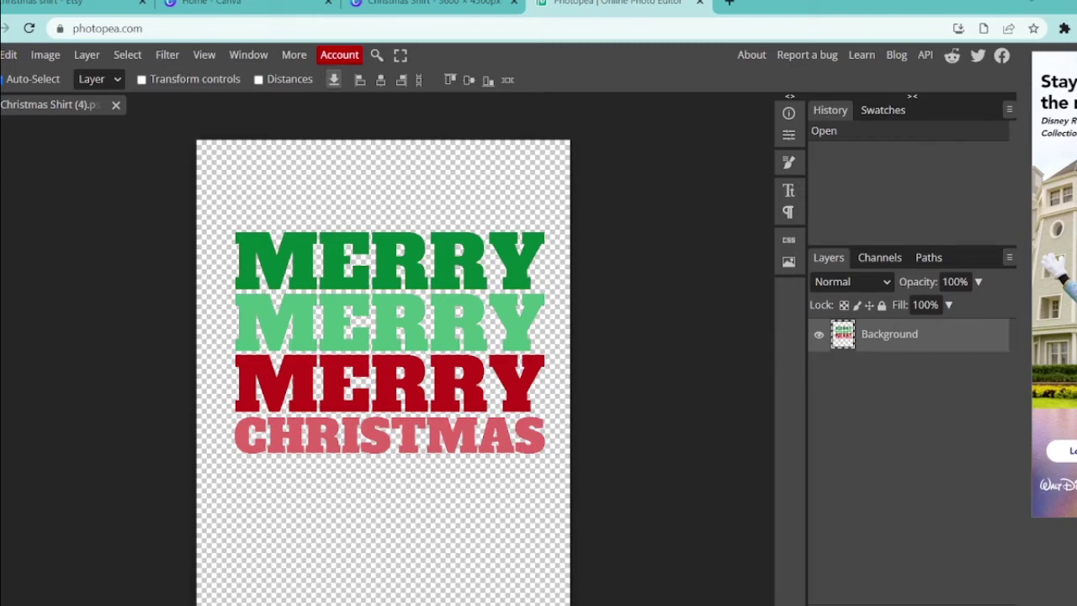
- Put the layer into Edit > Transform > Warp and show the warp Style list
left_click(7, 55)
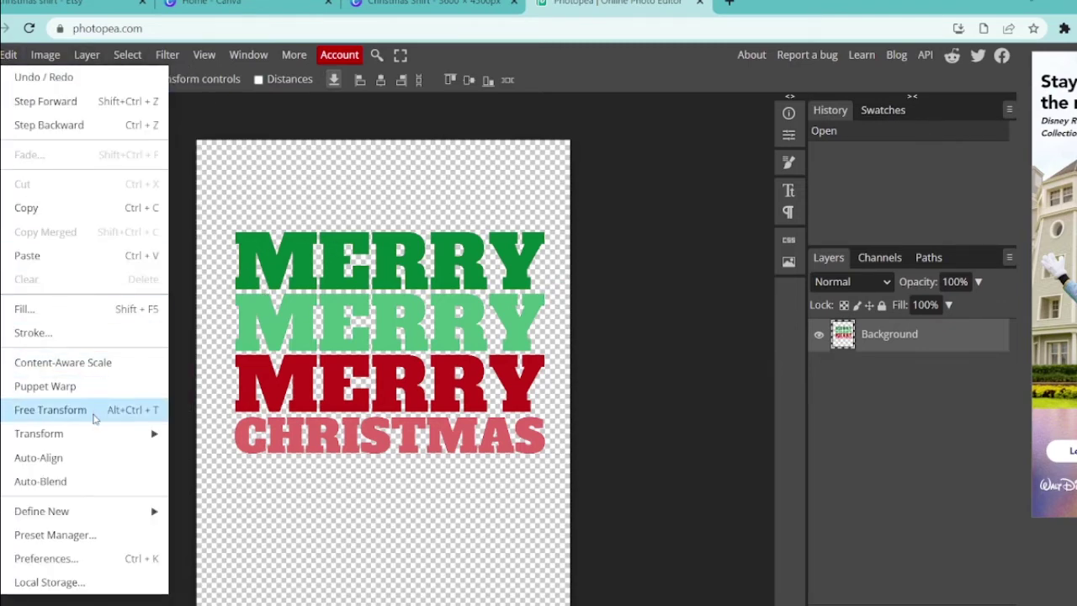
mouse_move(98, 431)
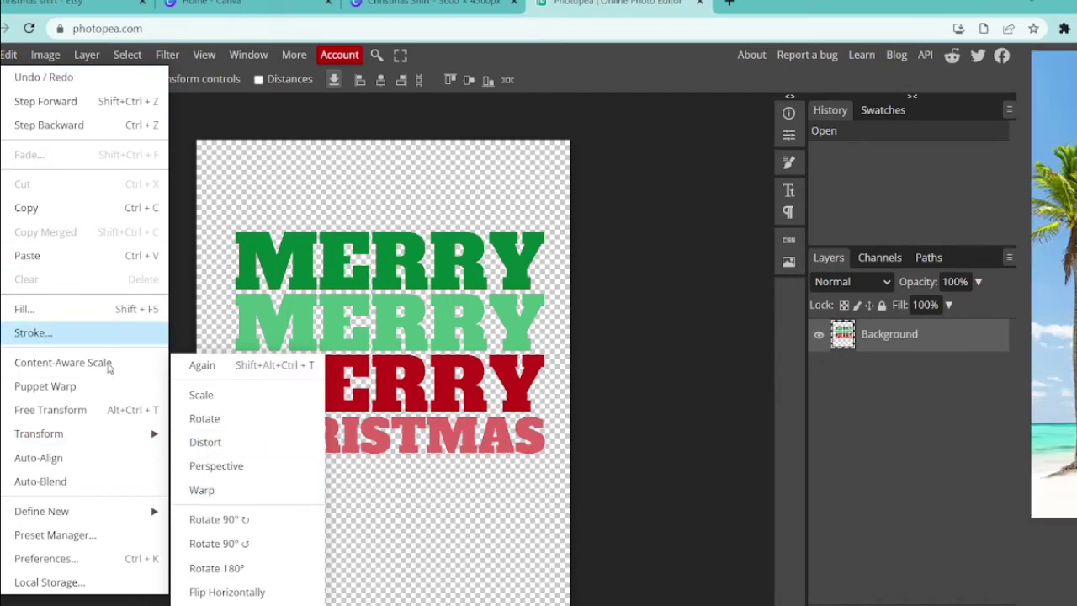
left_click(202, 491)
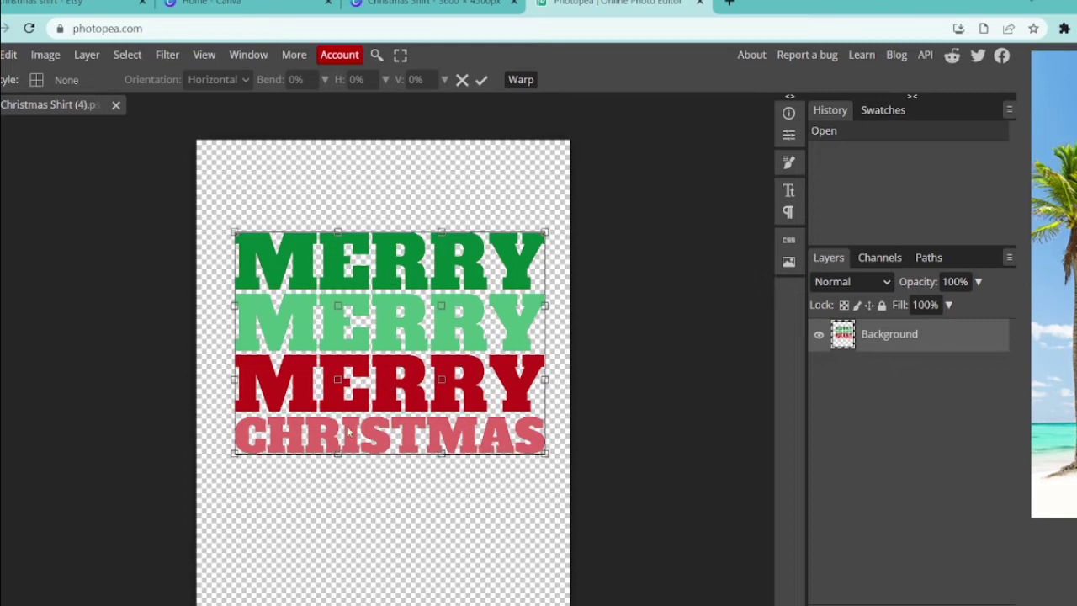
left_click(36, 81)
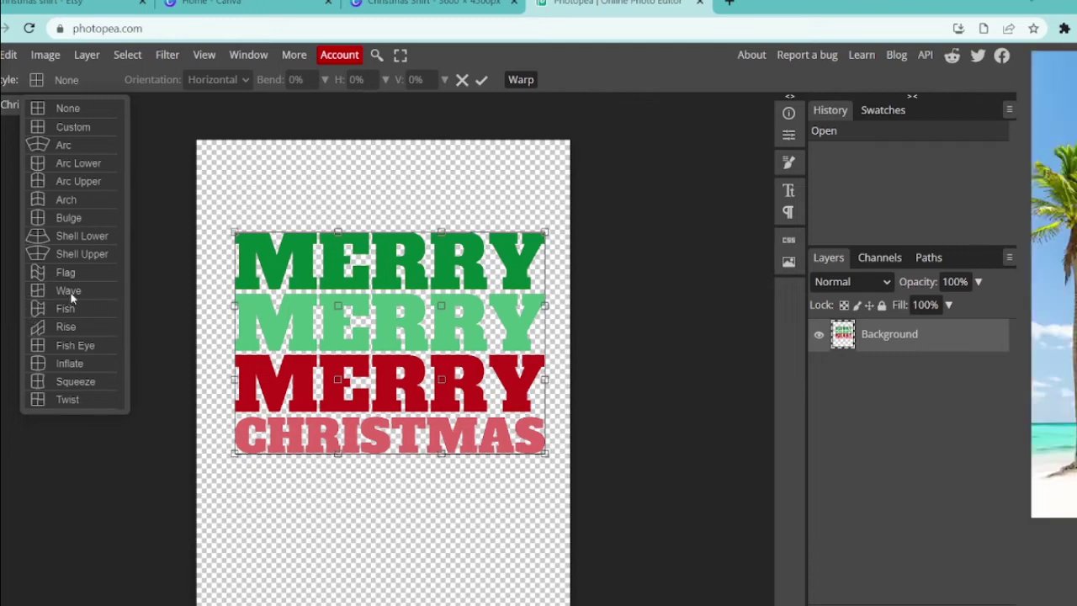
- Apply the horizontal Wave warp style with the bend set to 38%
left_click(70, 291)
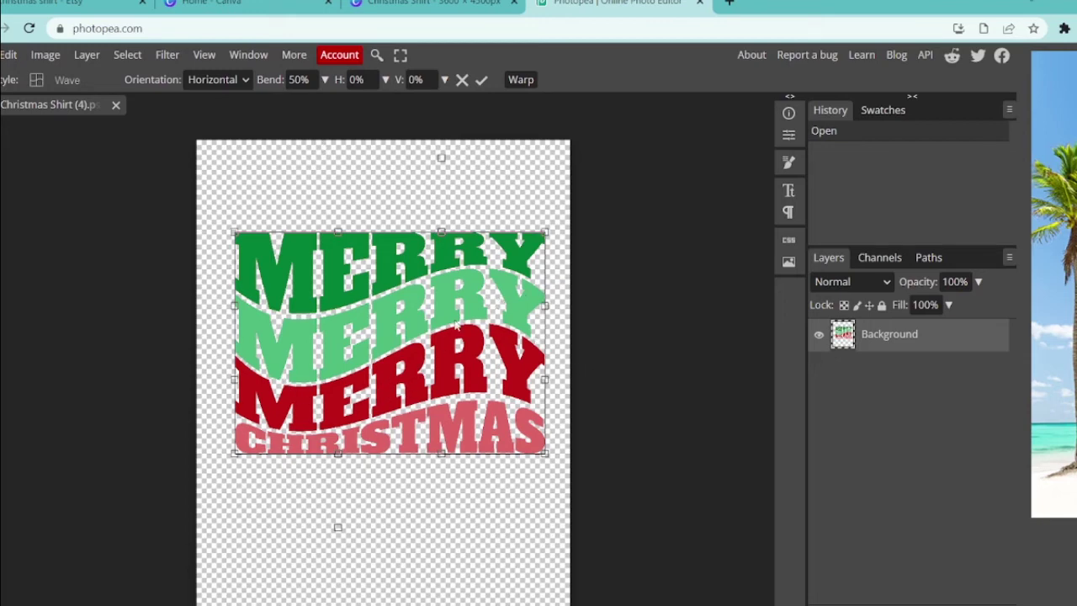
left_click(290, 82)
left_click(324, 82)
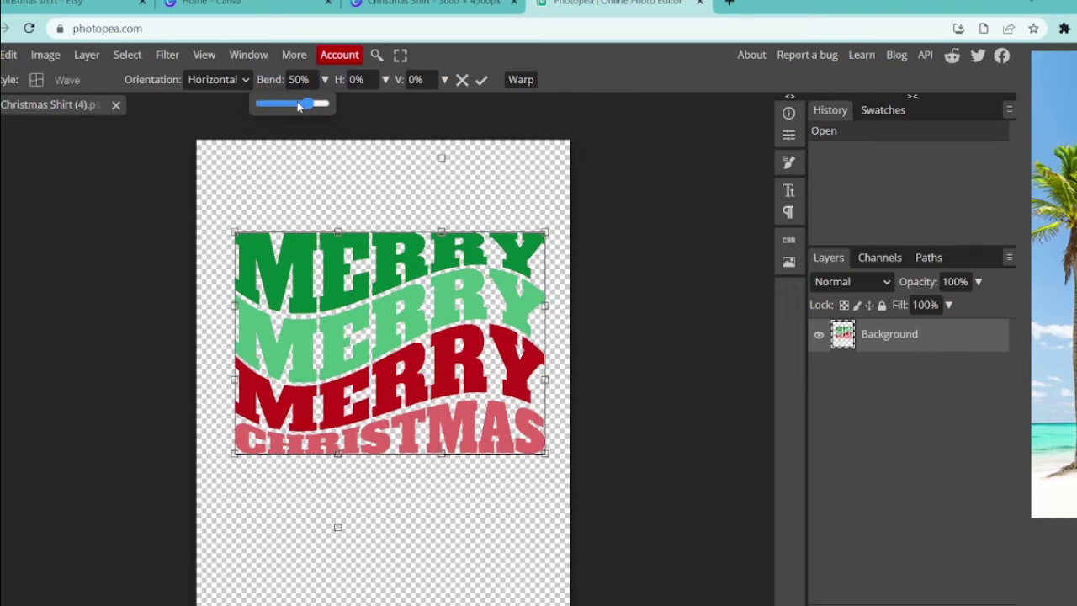
mouse_move(298, 106)
left_mouse_down()
mouse_move(258, 107)
mouse_move(318, 104)
mouse_move(305, 110)
left_mouse_up()
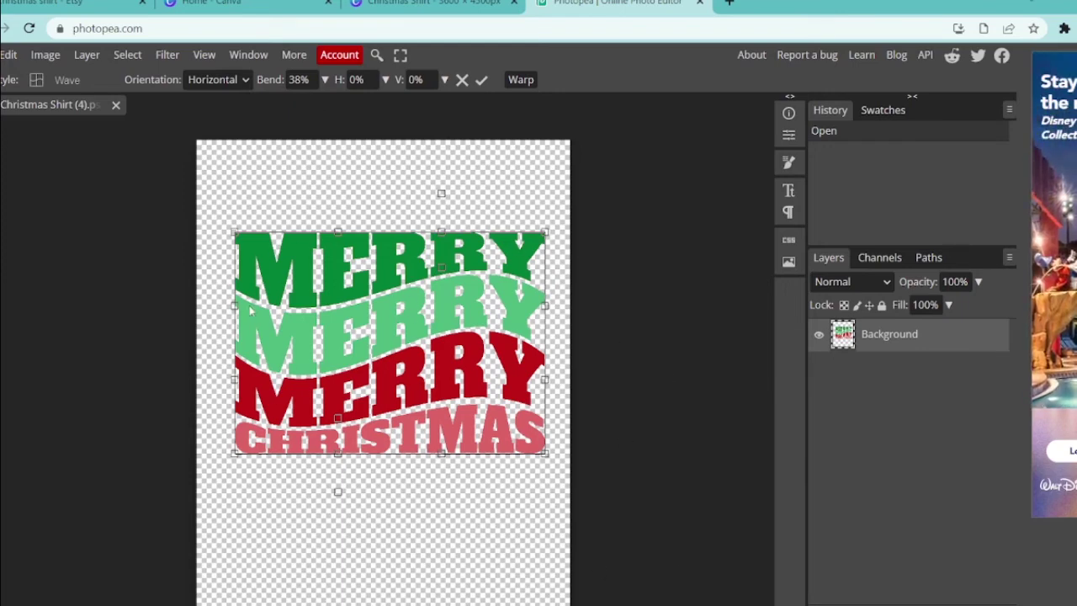
- Export the warped design as a 3600 × 4500 PNG at 100% quality
left_click(2, 55)
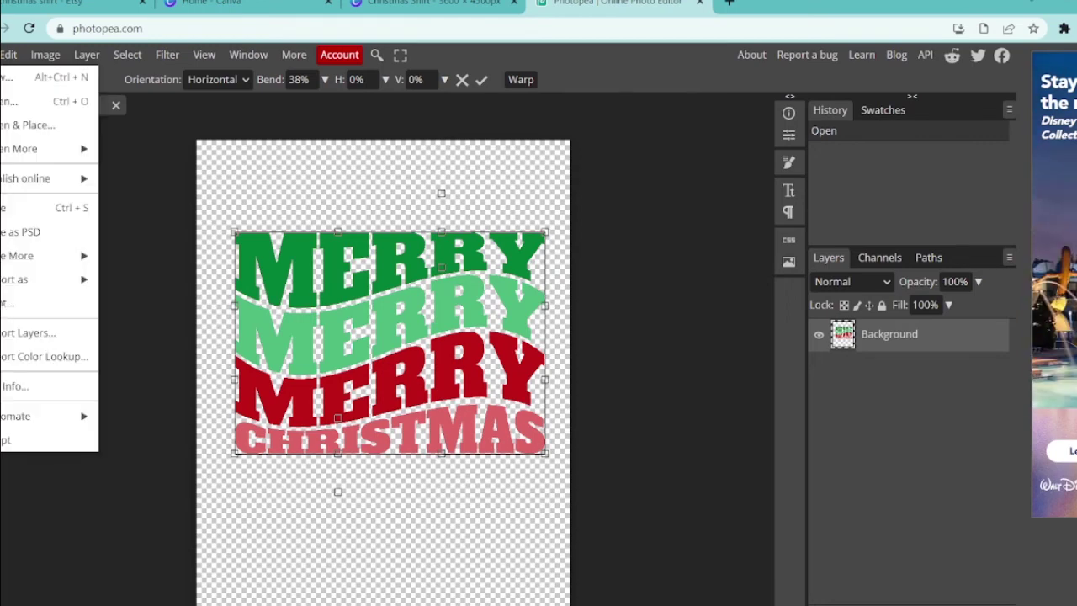
mouse_move(32, 287)
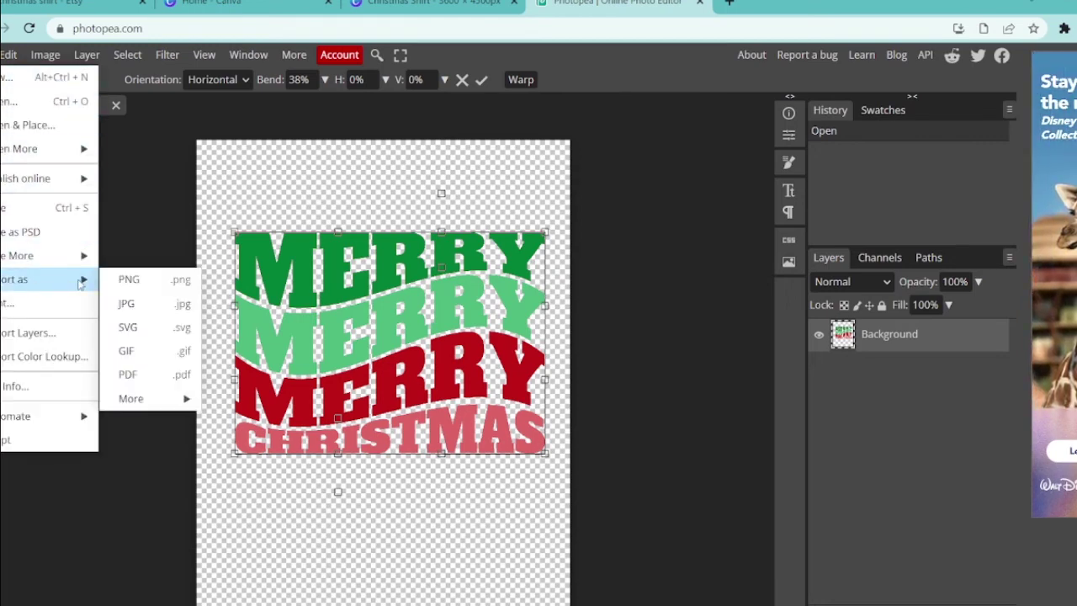
left_click(127, 278)
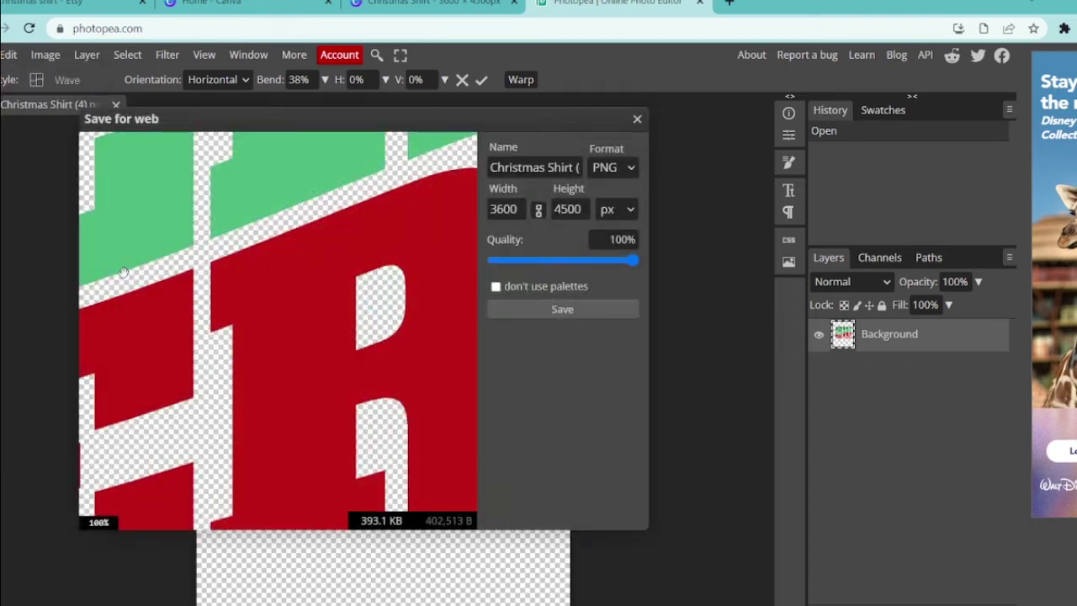
left_click(559, 311)
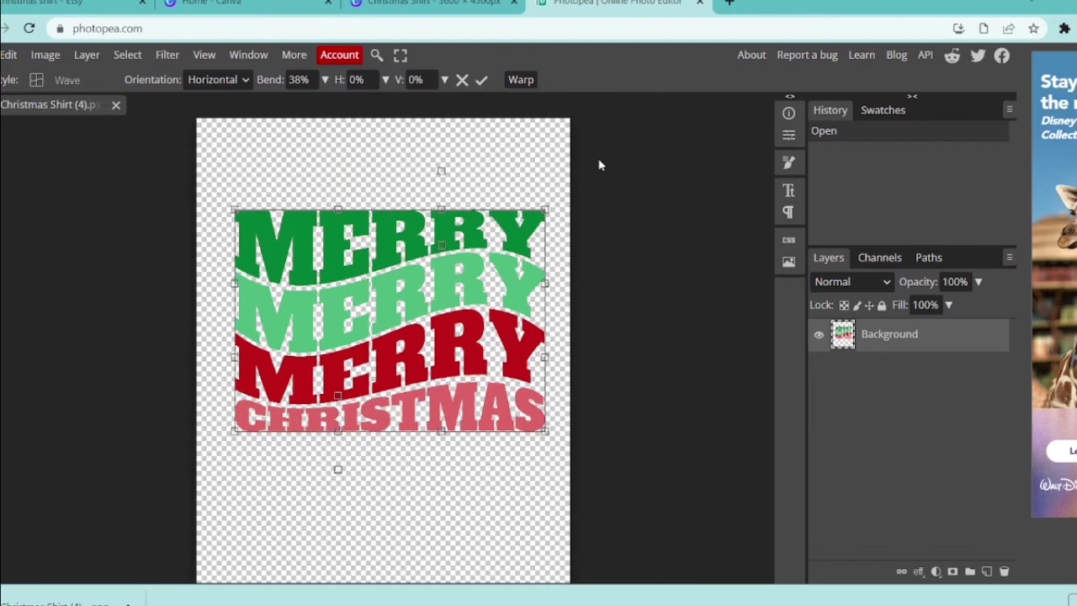
- Back in Canva, delete the four flat MERRY MERRY MERRY CHRISTMAS text lines
left_click(470, 3)
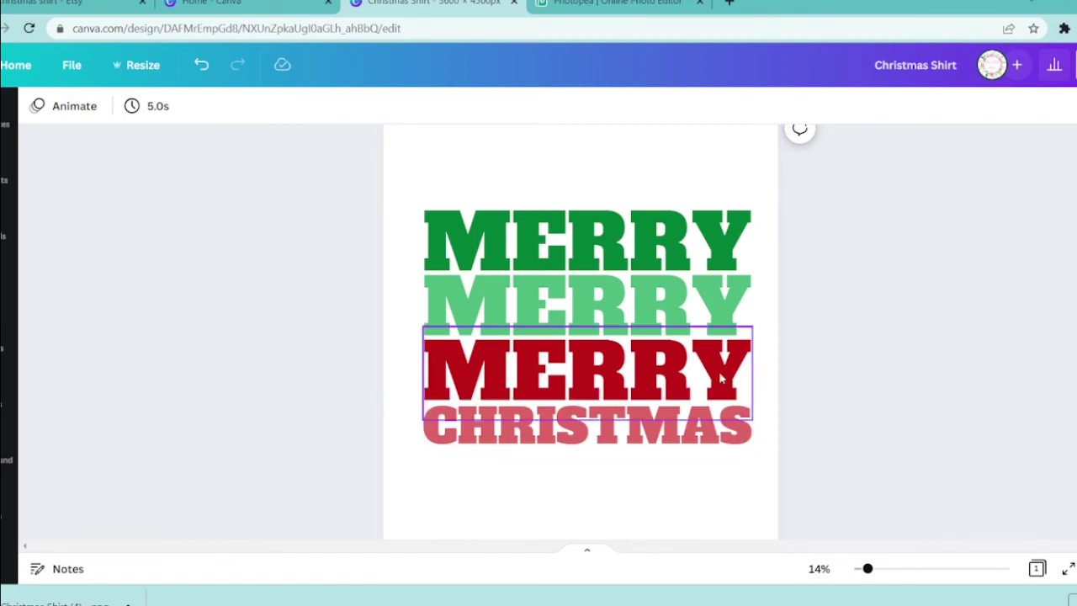
left_click_drag(897, 485, 465, 214)
key("Delete")
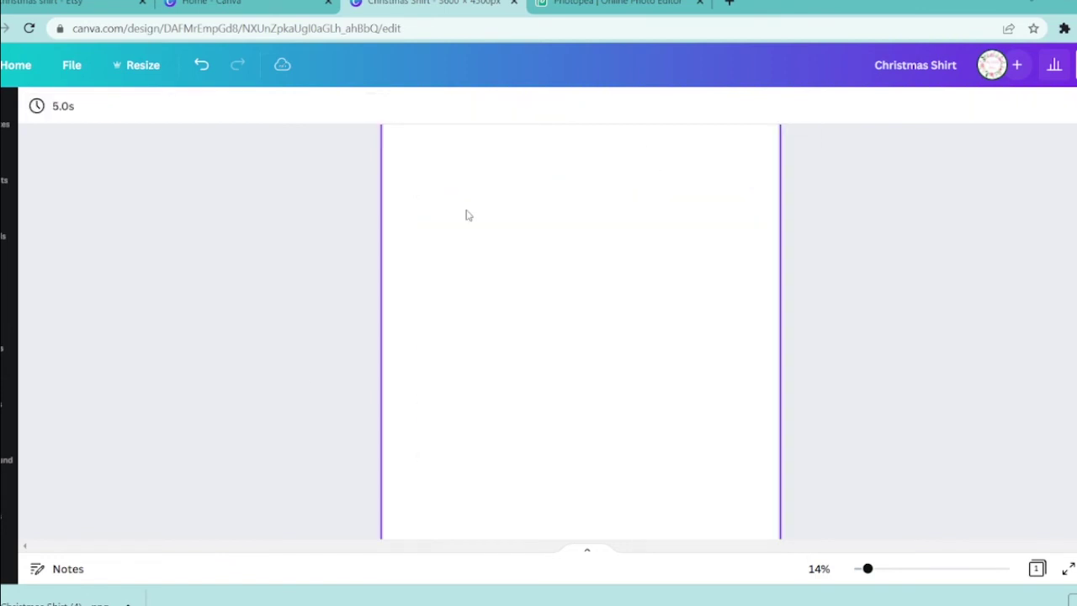
- Upload the exported wavy Christmas Shirt PNG to Canva's Uploads
left_click(3, 221)
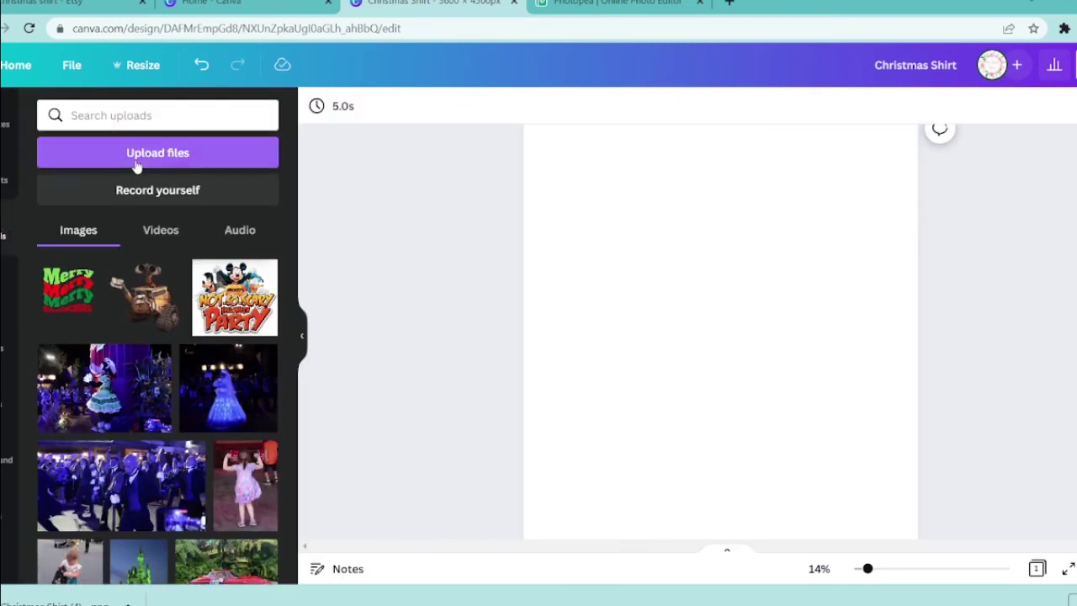
left_click(137, 160)
double_click(186, 141)
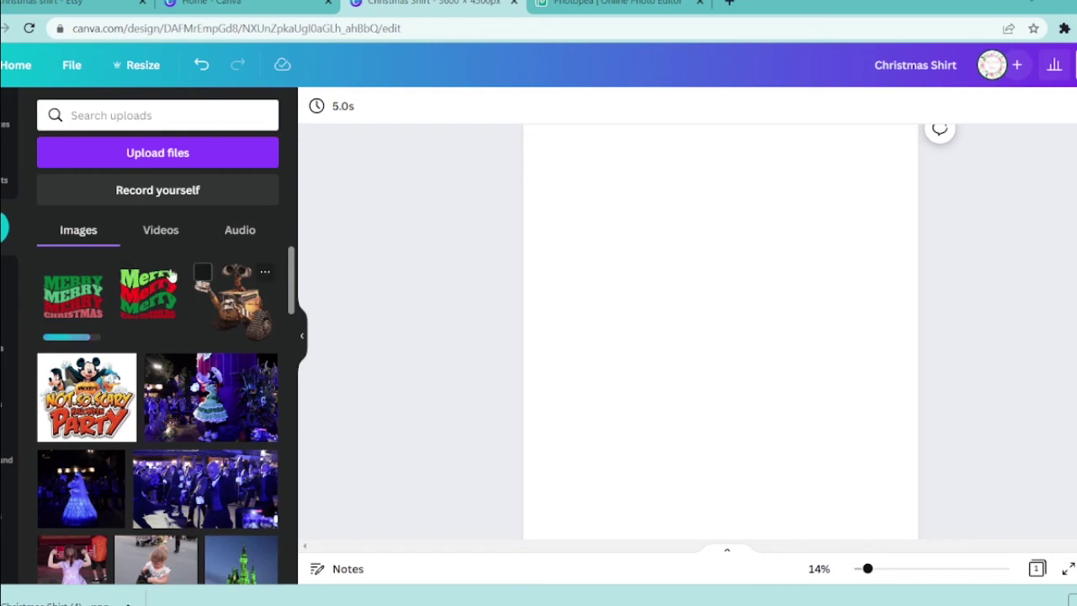
- Place the wavy MERRY CHRISTMAS image on the page, centred horizontally and slightly higher, replacing a wrong image
left_click(155, 295)
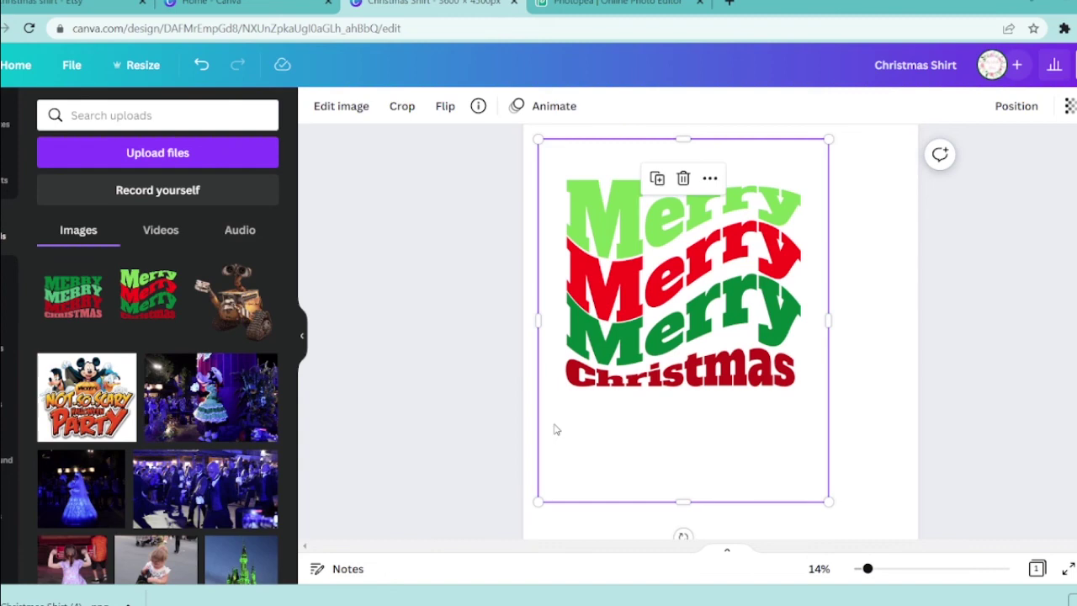
left_click_drag(633, 283, 618, 244)
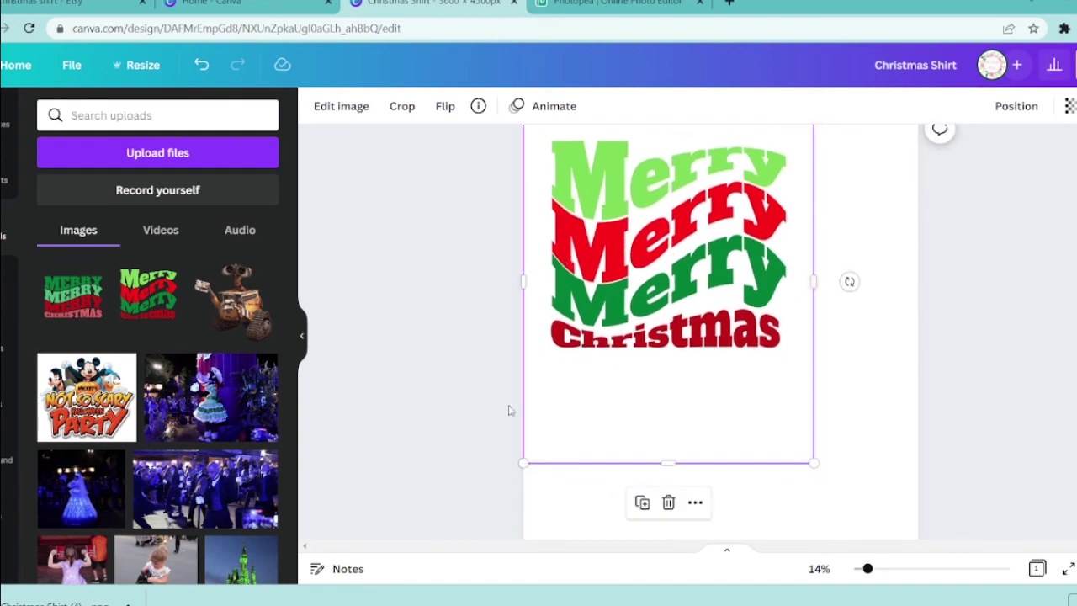
key("Delete")
left_click(51, 290)
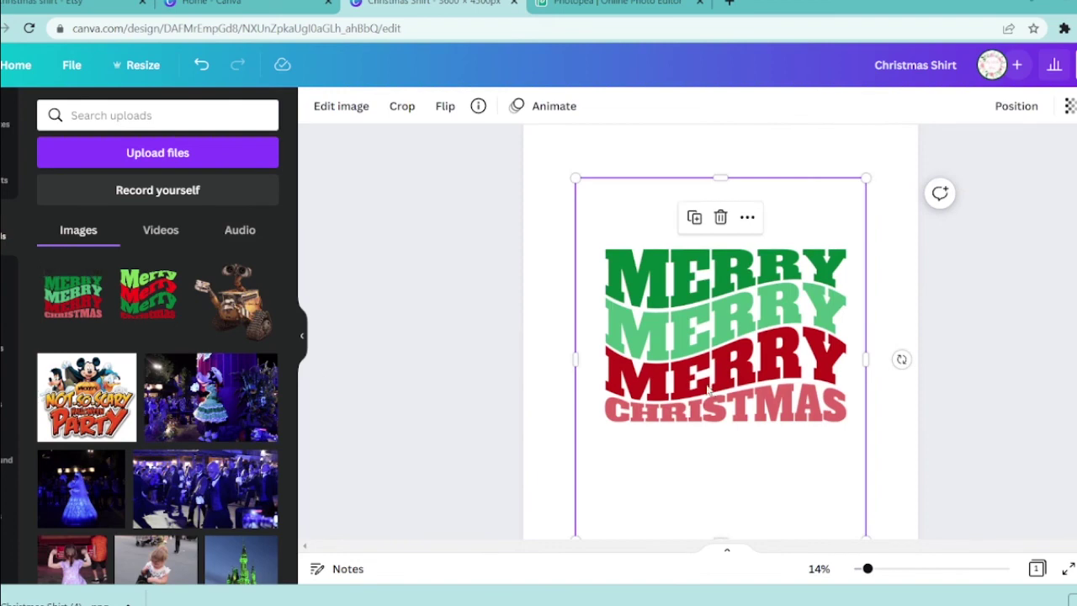
left_click_drag(708, 389, 708, 344)
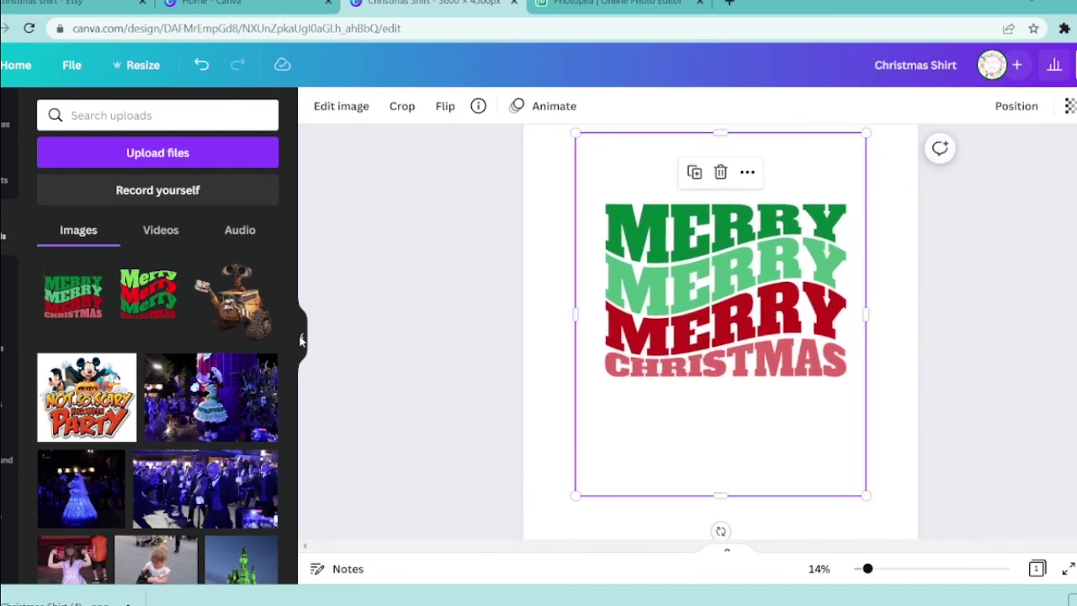
left_click(301, 339)
left_click(921, 351)
- Enlarge the wavy image to nearly the full page width and re-centre it
scroll(665, 336, "up", 1)
scroll(666, 337, "down", 2)
left_click(666, 337)
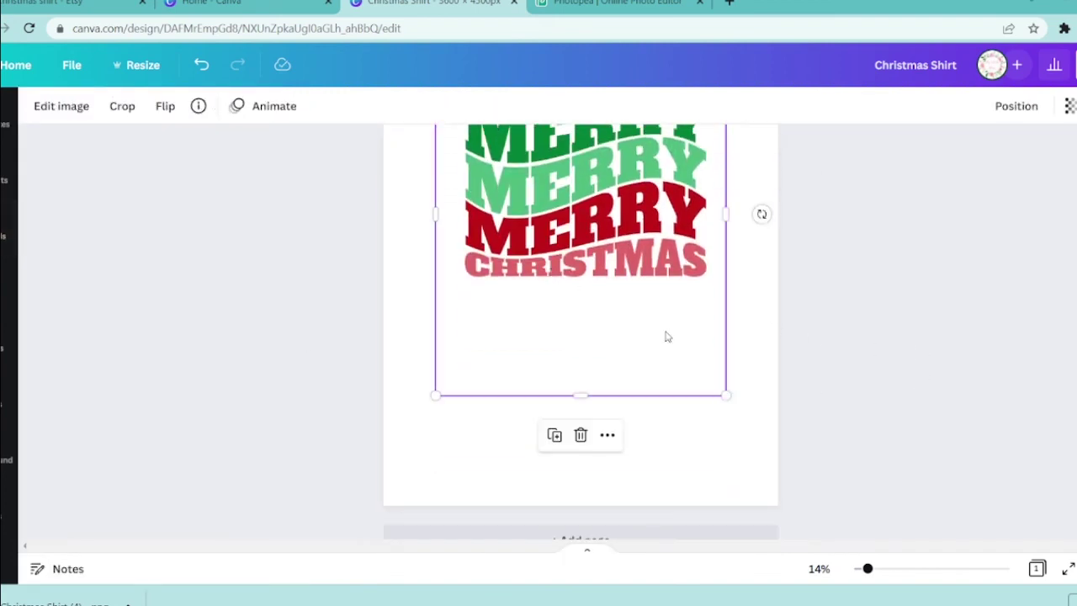
left_click_drag(726, 394, 777, 460)
left_click_drag(690, 337, 657, 342)
left_click(991, 448)
scroll(989, 444, "up", 2)
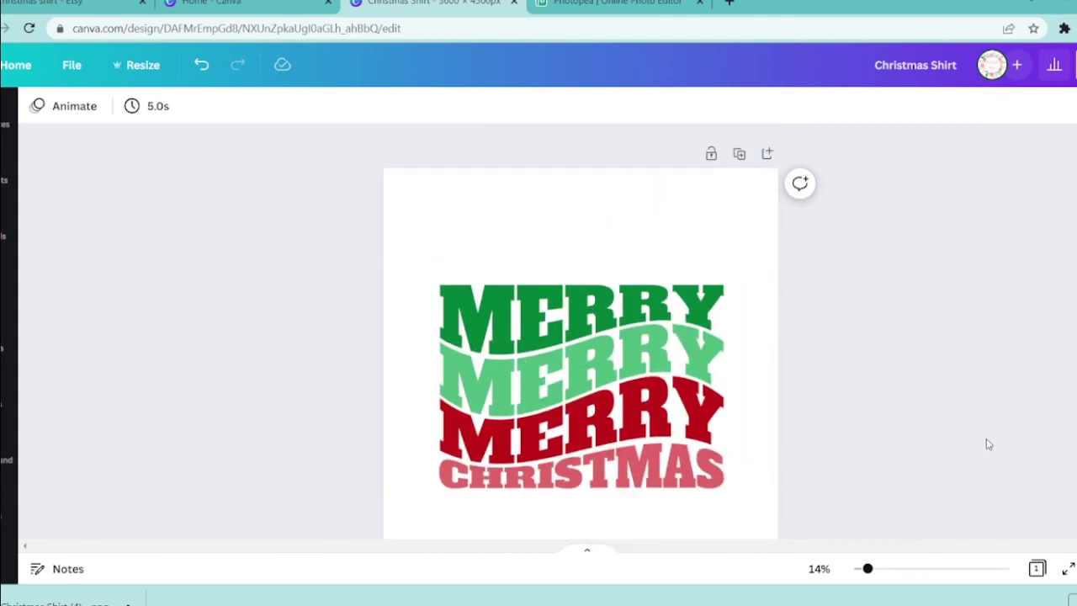
left_click(724, 421)
scroll(887, 378, "down", 2)
left_click(887, 378)
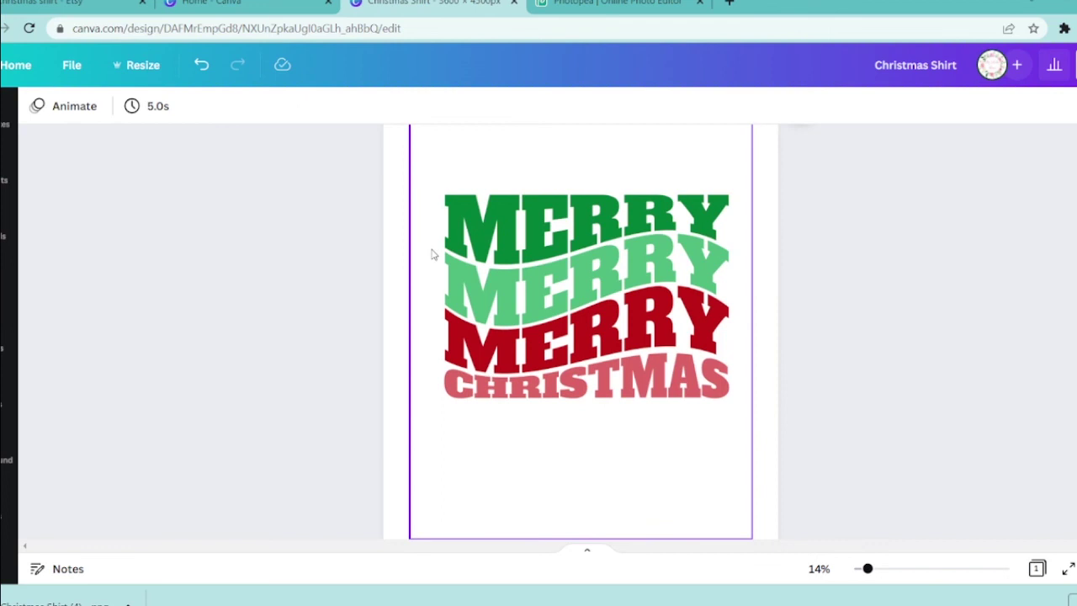